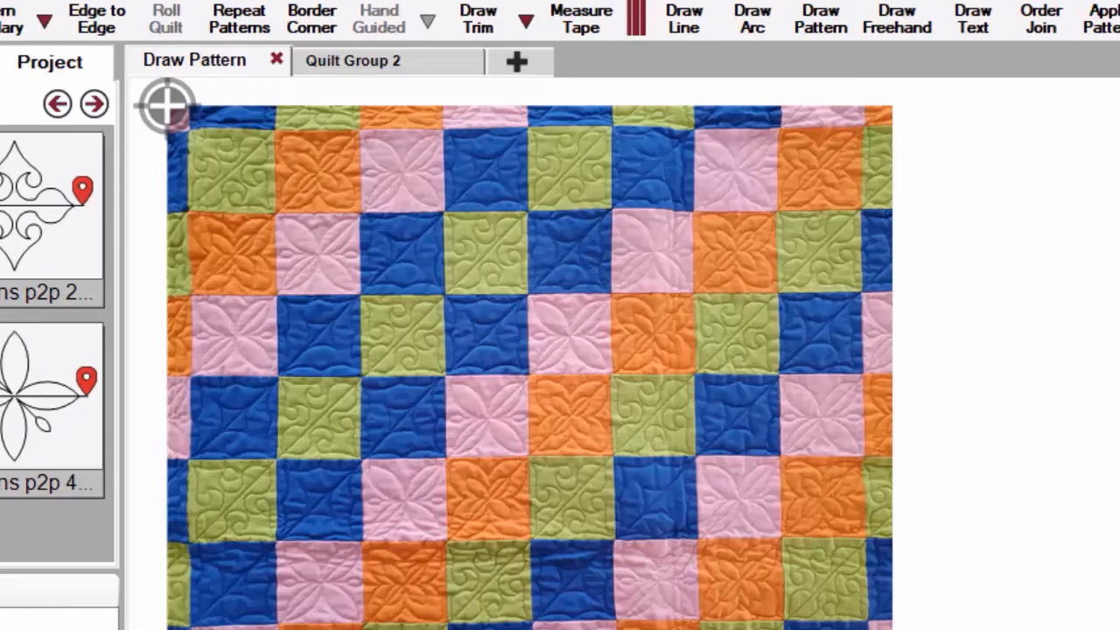
Draw the p2p 4 pattern corner to corner through the six diagonally connected pink blocks, starting at the lowest one
click(7, 421)
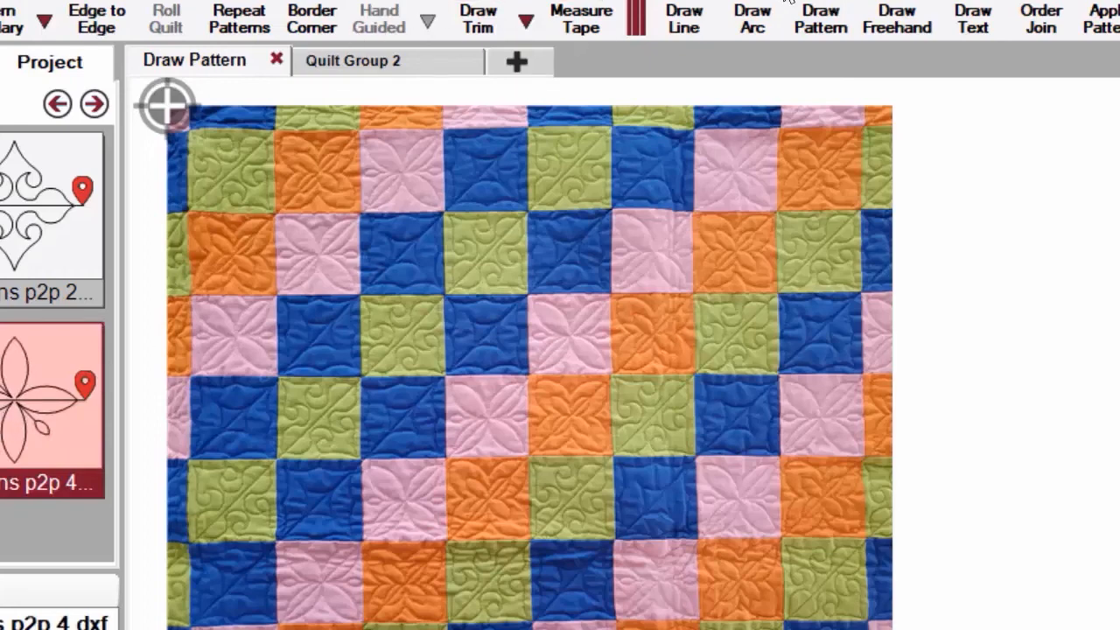
click(820, 19)
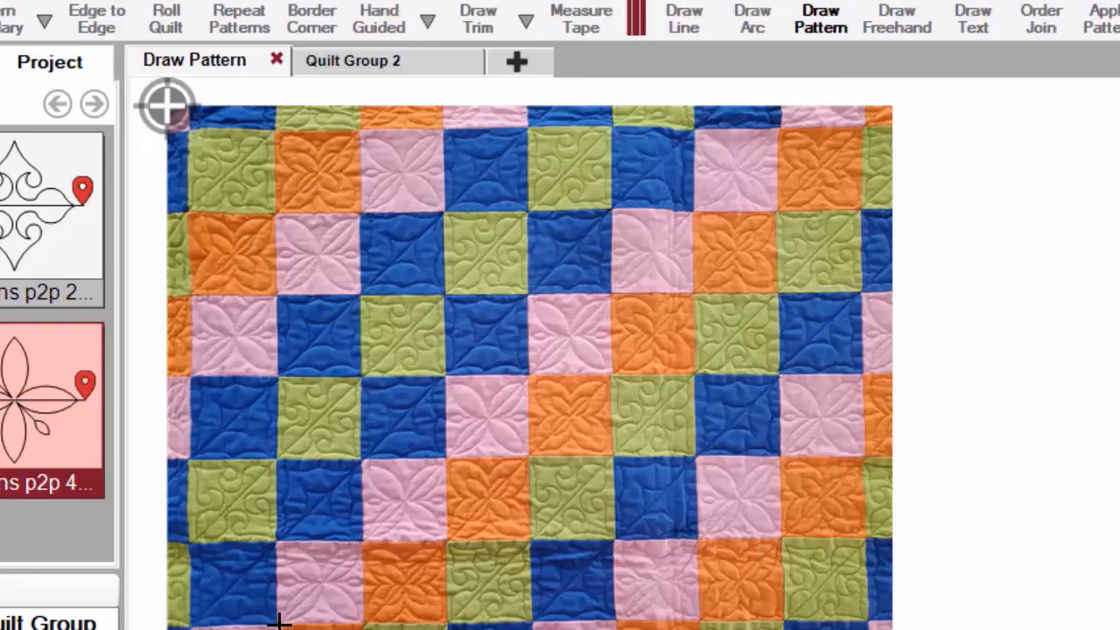
drag(274, 621, 362, 542)
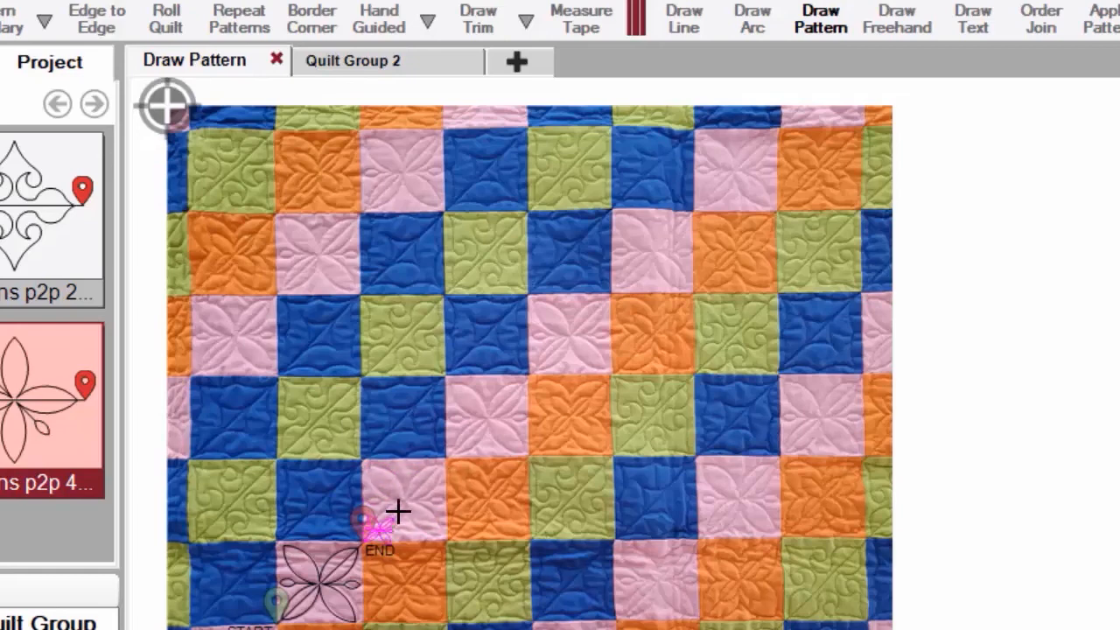
click(445, 456)
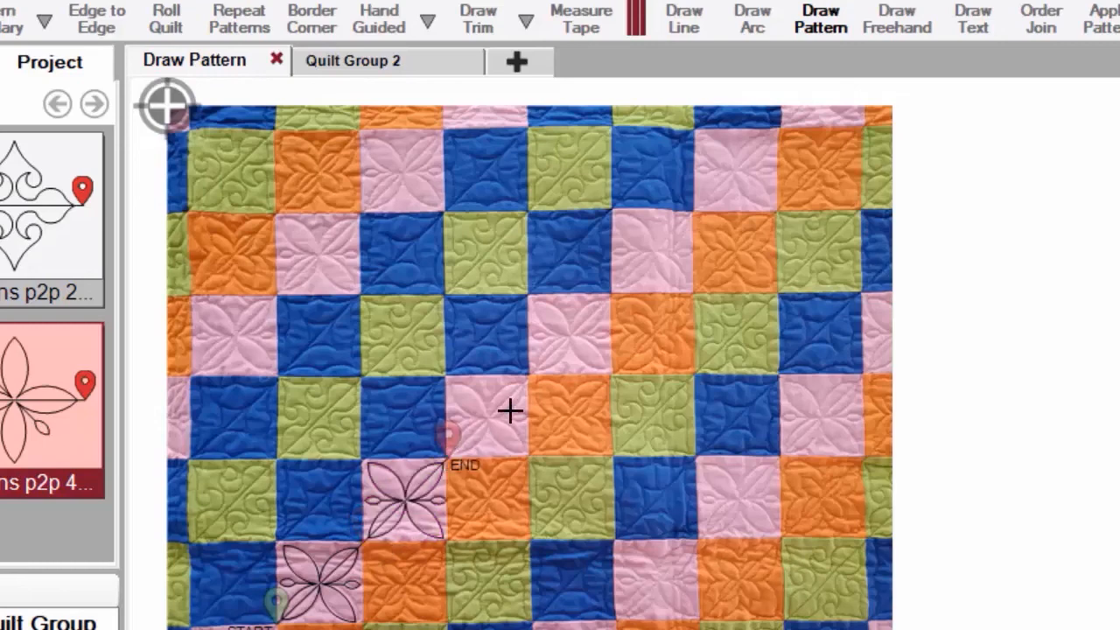
click(528, 369)
click(612, 296)
click(691, 212)
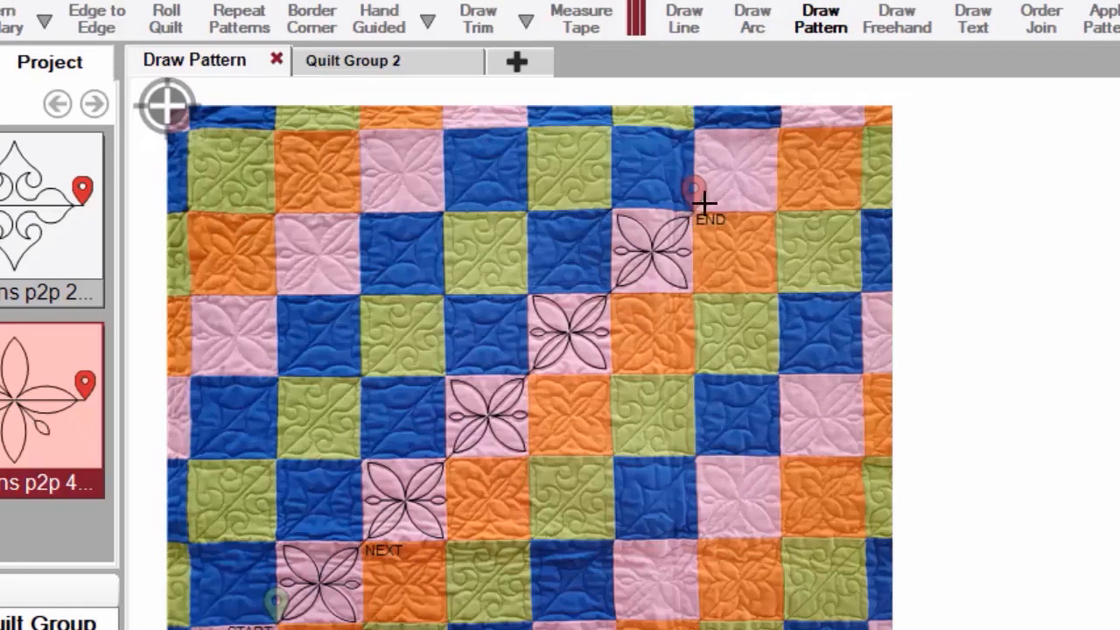
click(779, 129)
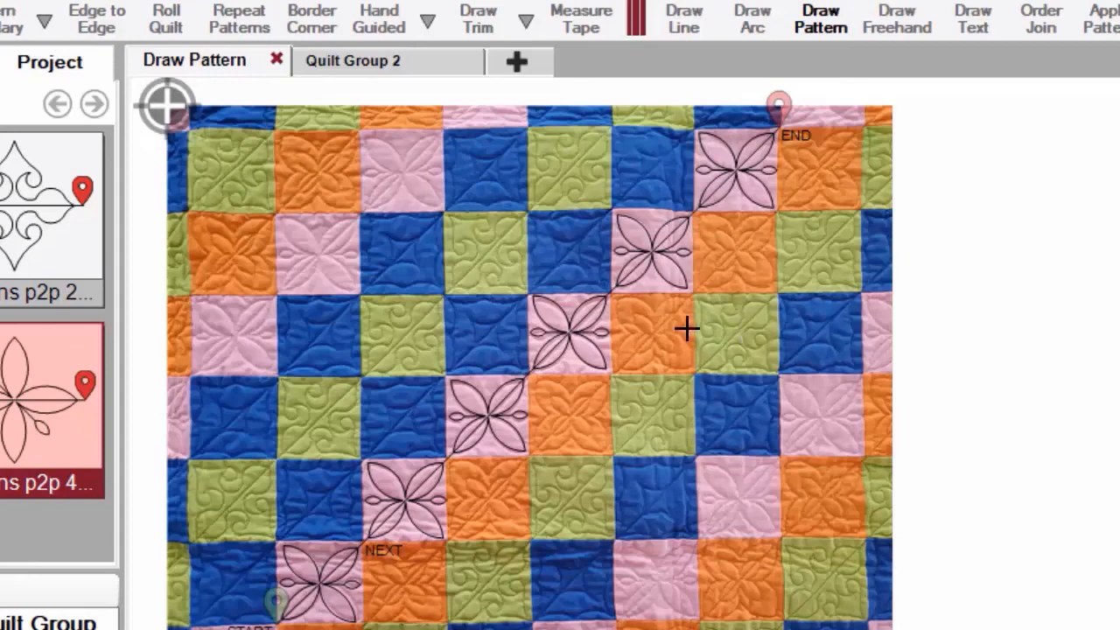
right_click(786, 350)
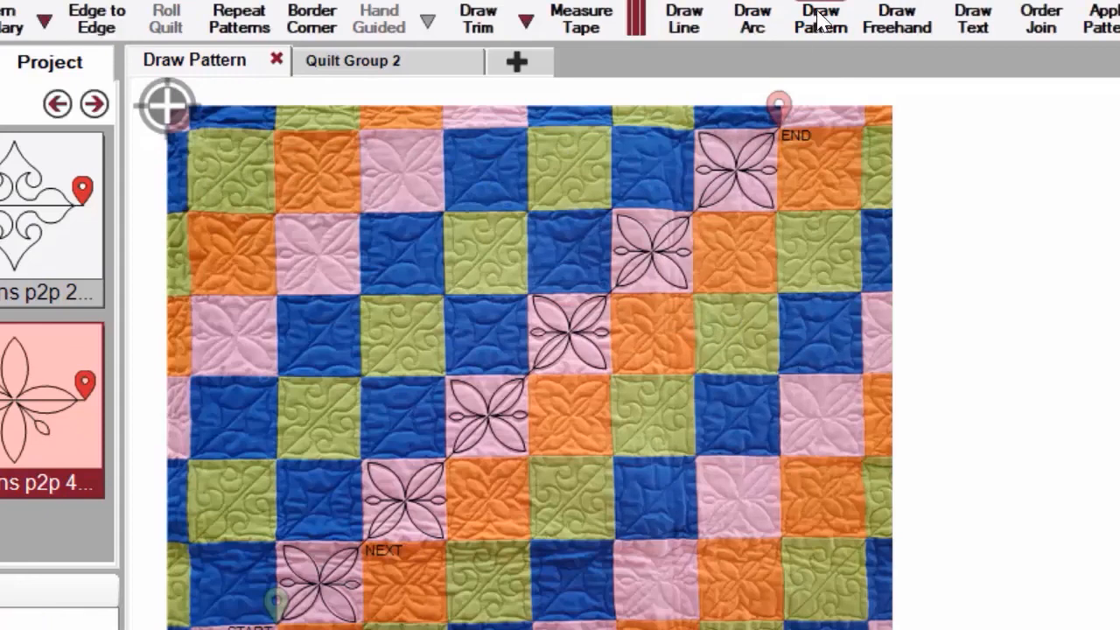
Delete all the patterns drawn on the quilt photo
key(ctrl+a)
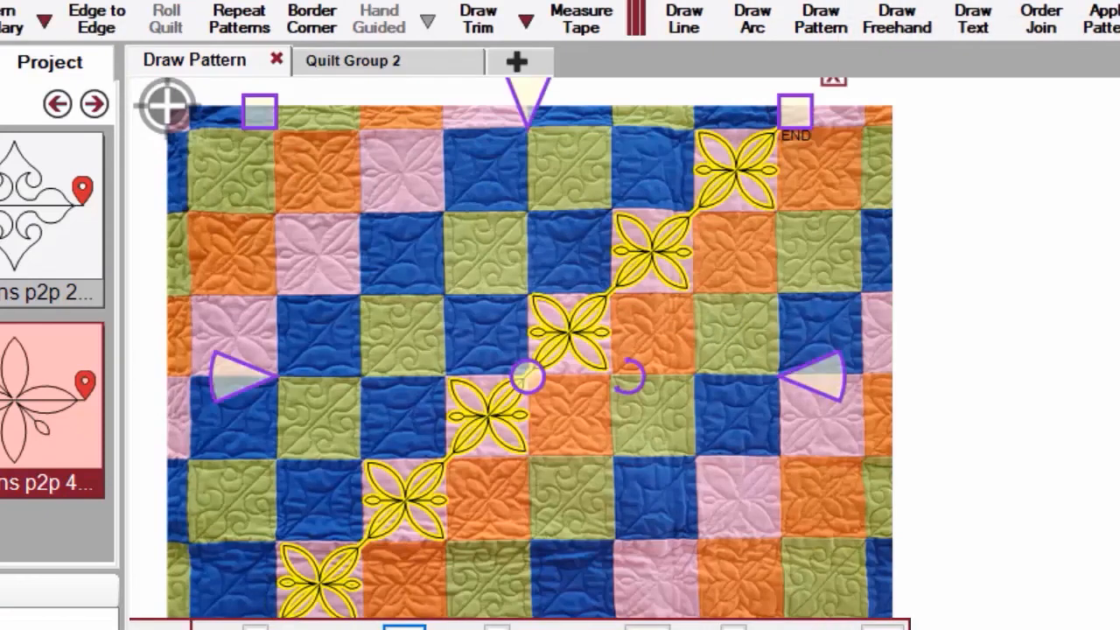
key(Delete)
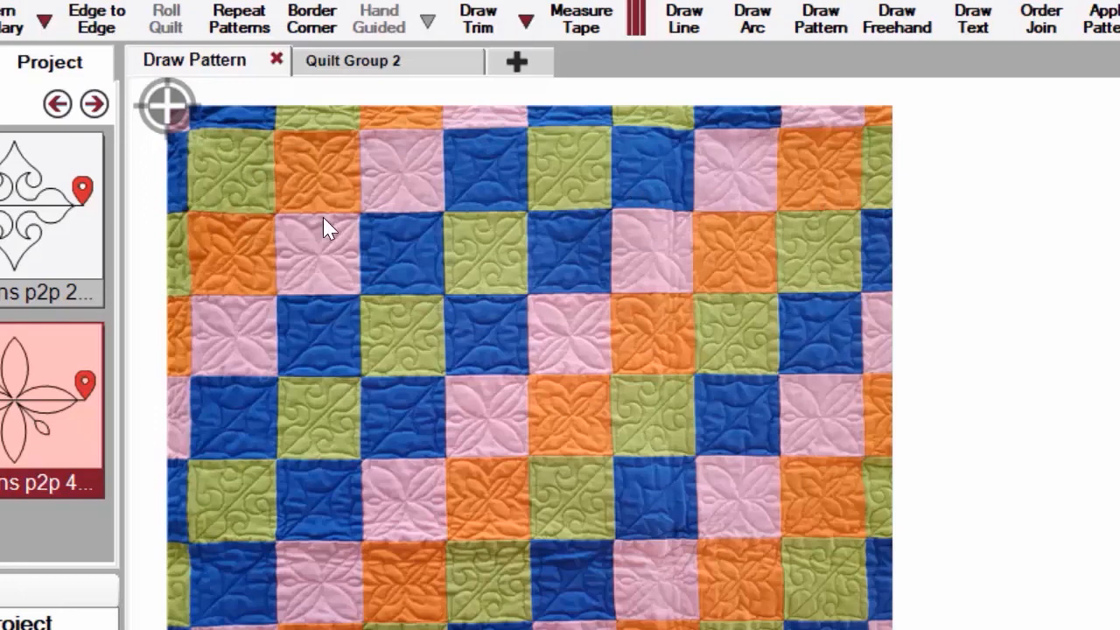
Duplicate the p2p patterns in the project so that each design is available twice
right_click(0, 239)
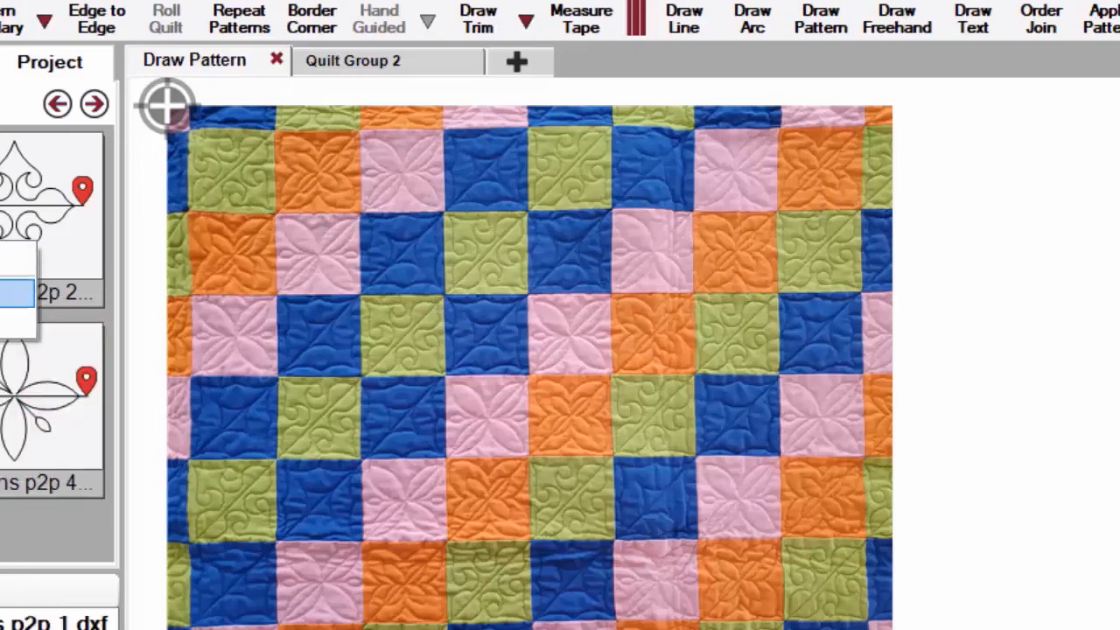
click(17, 292)
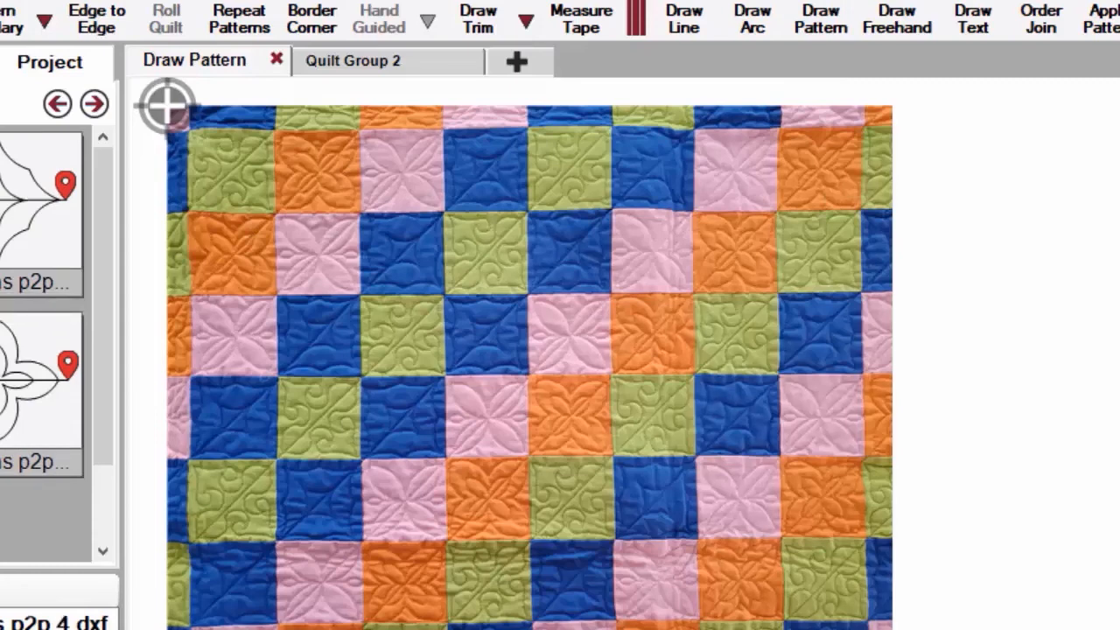
right_click(0, 521)
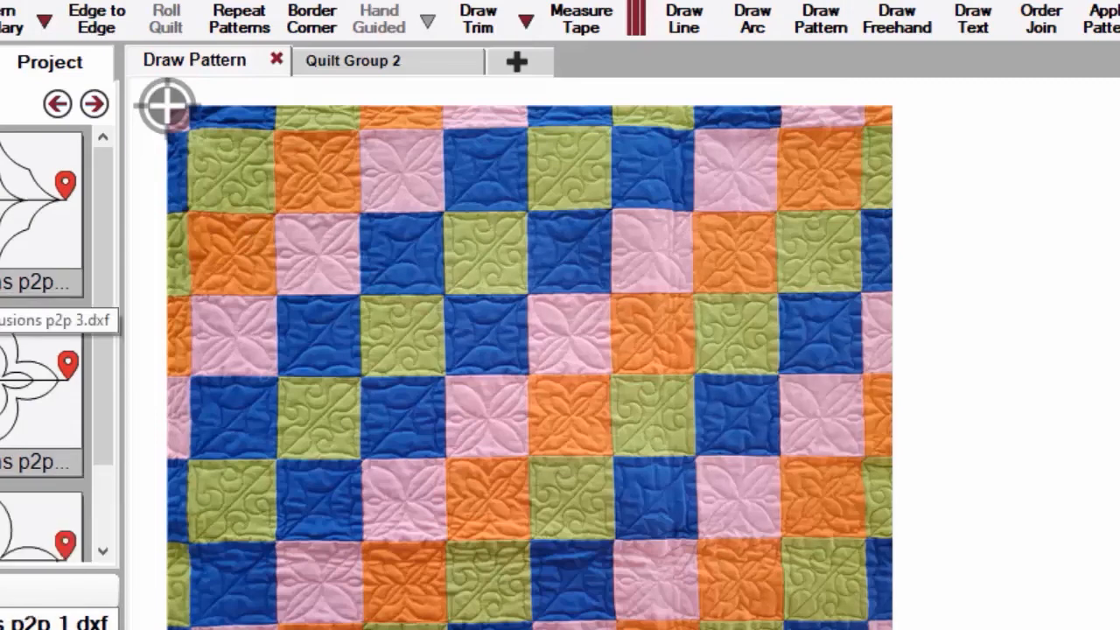
right_click(5, 387)
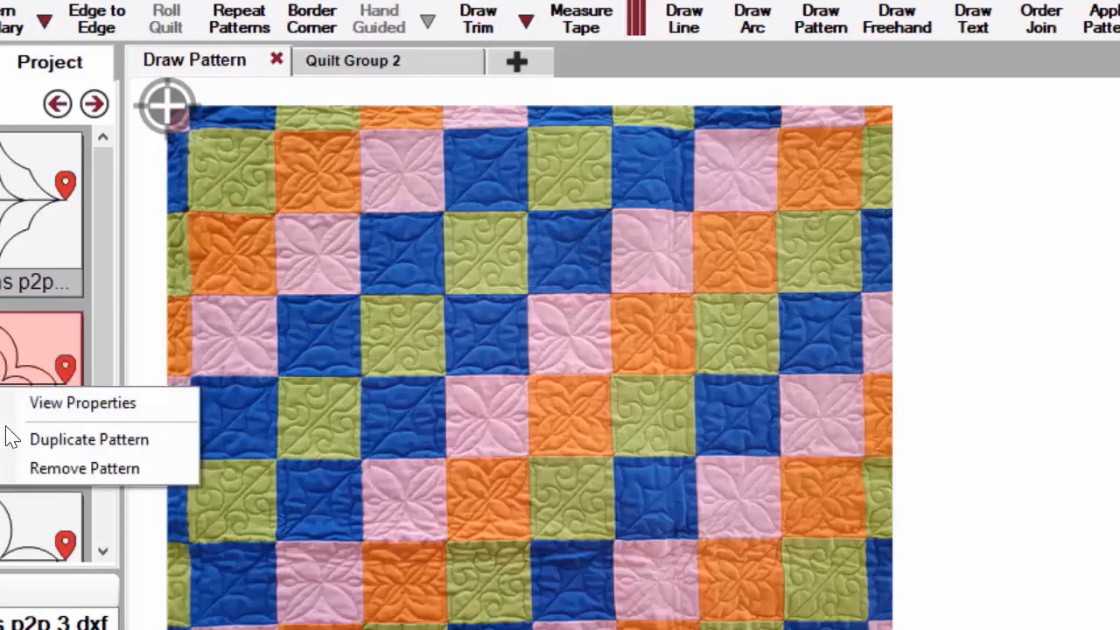
click(88, 440)
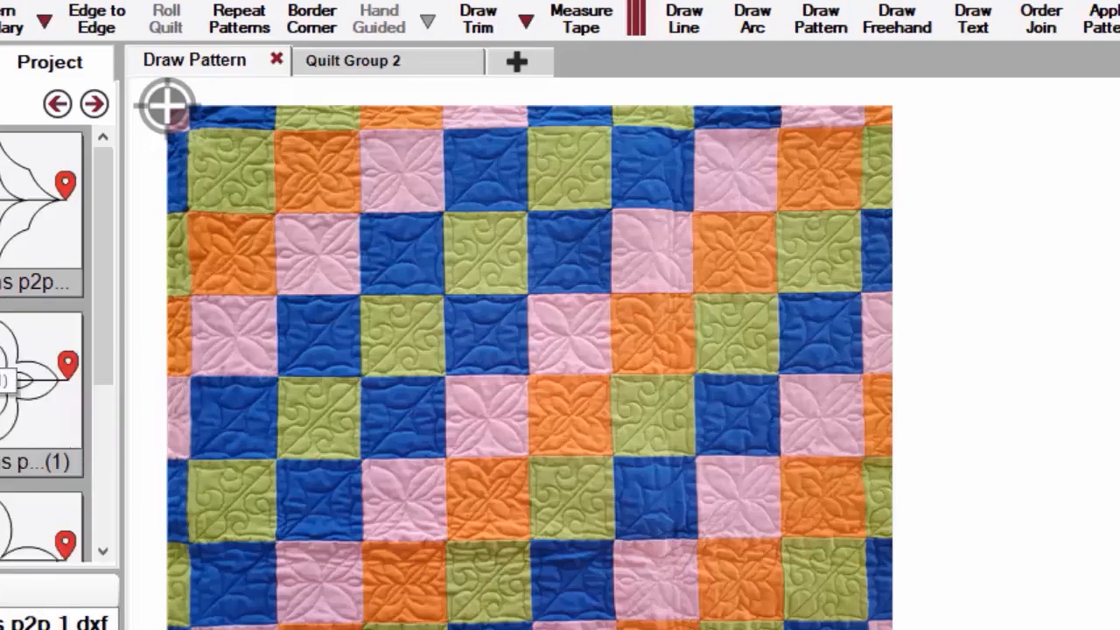
right_click(2, 392)
click(17, 477)
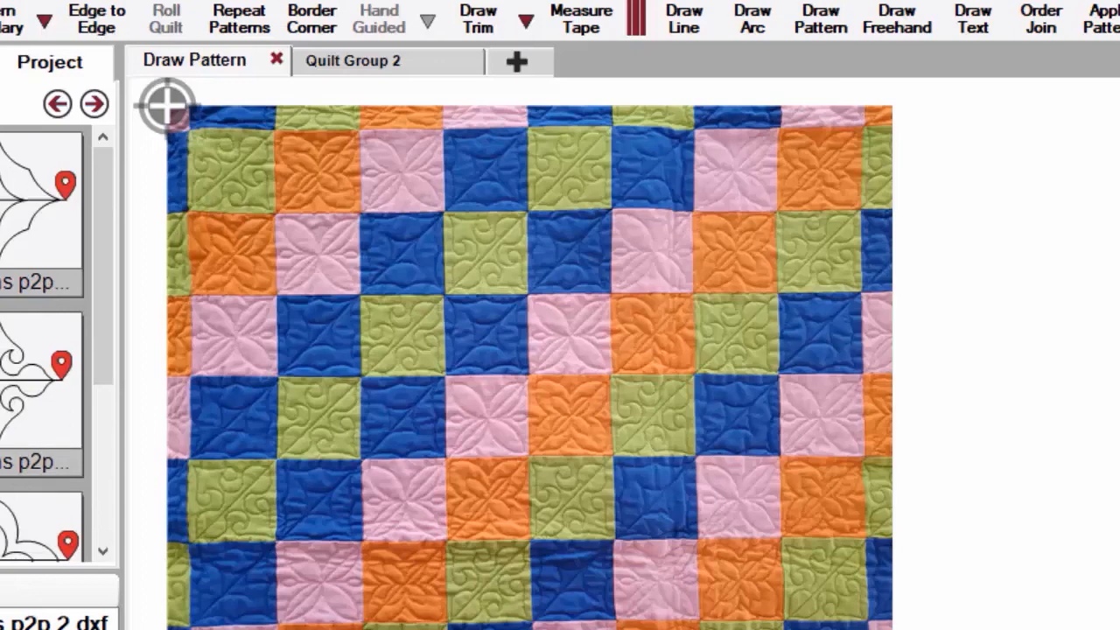
Select the project's patterns and their duplicates in the order that matches the block colours of the quilt's first full row
click(18, 525)
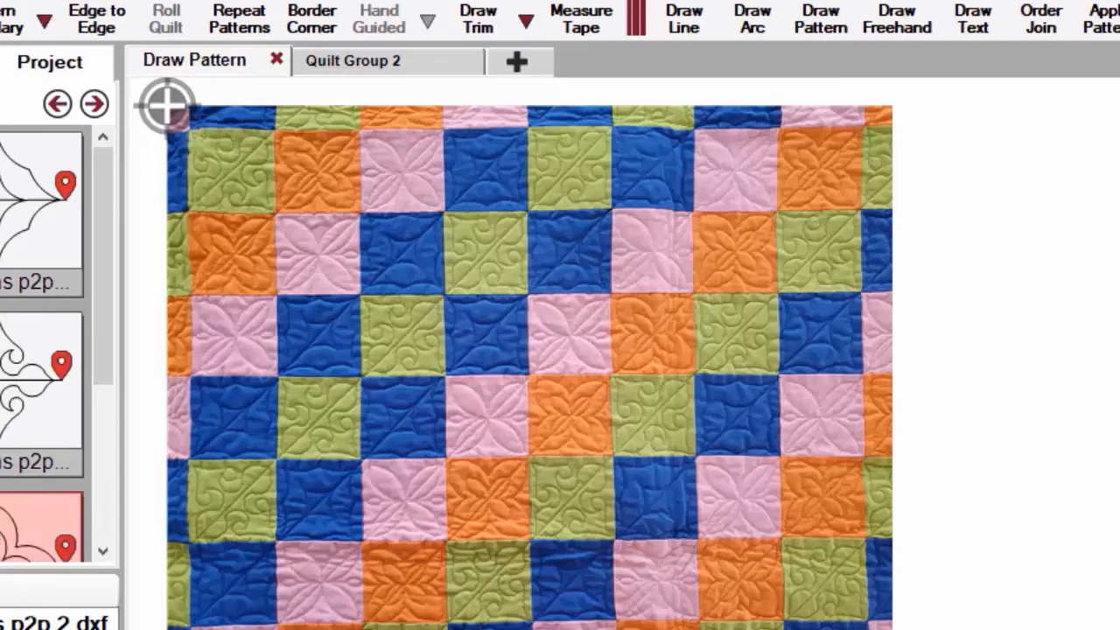
drag(99, 254, 81, 377)
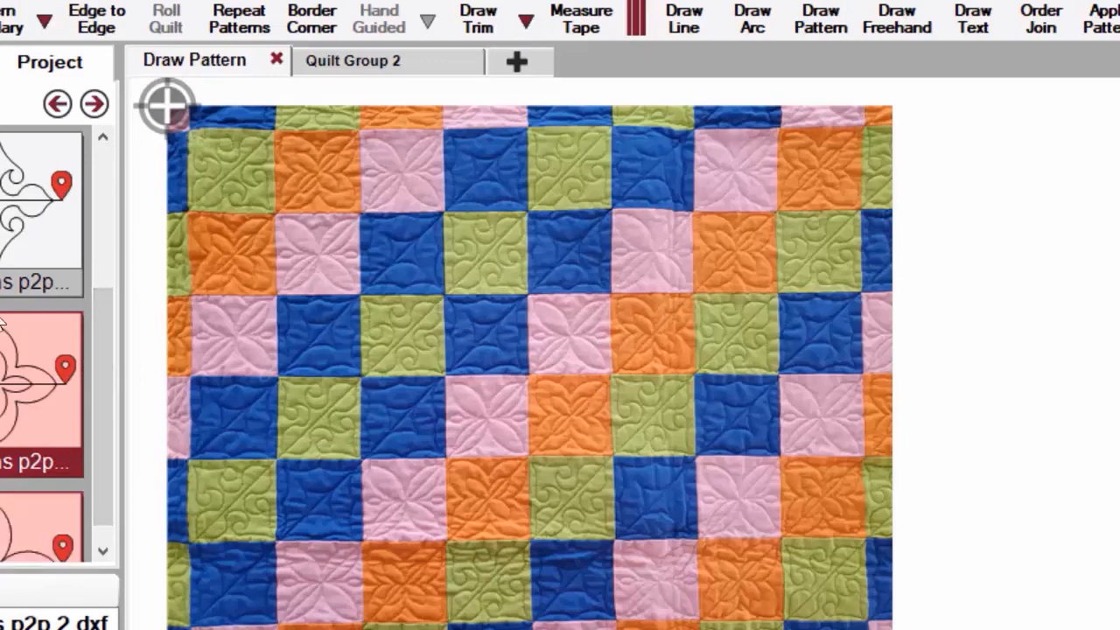
drag(114, 322, 120, 205)
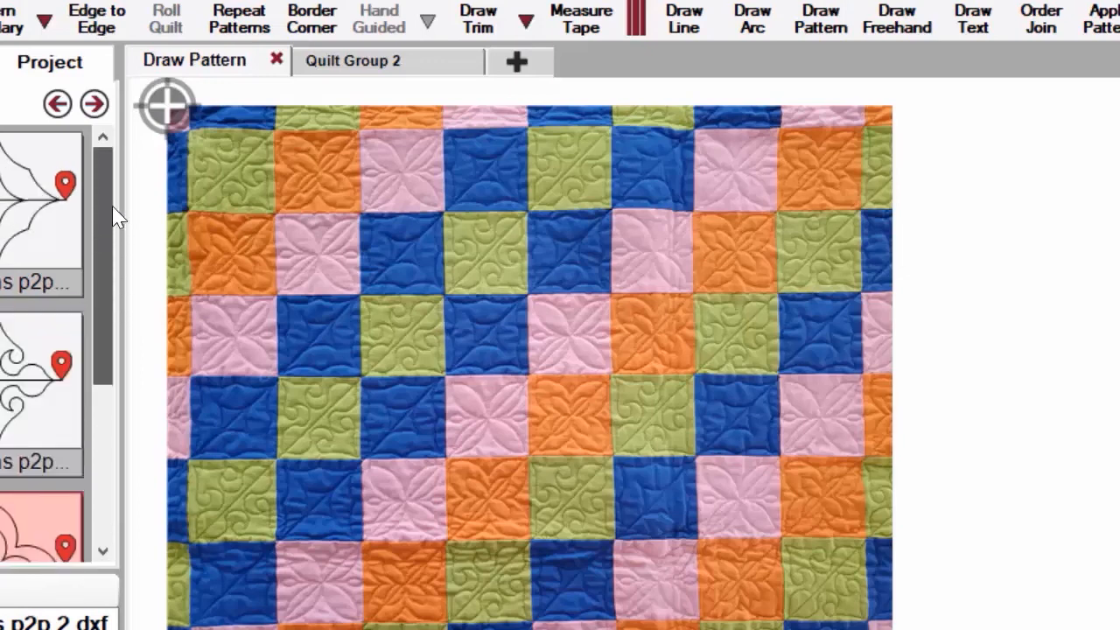
click(17, 219)
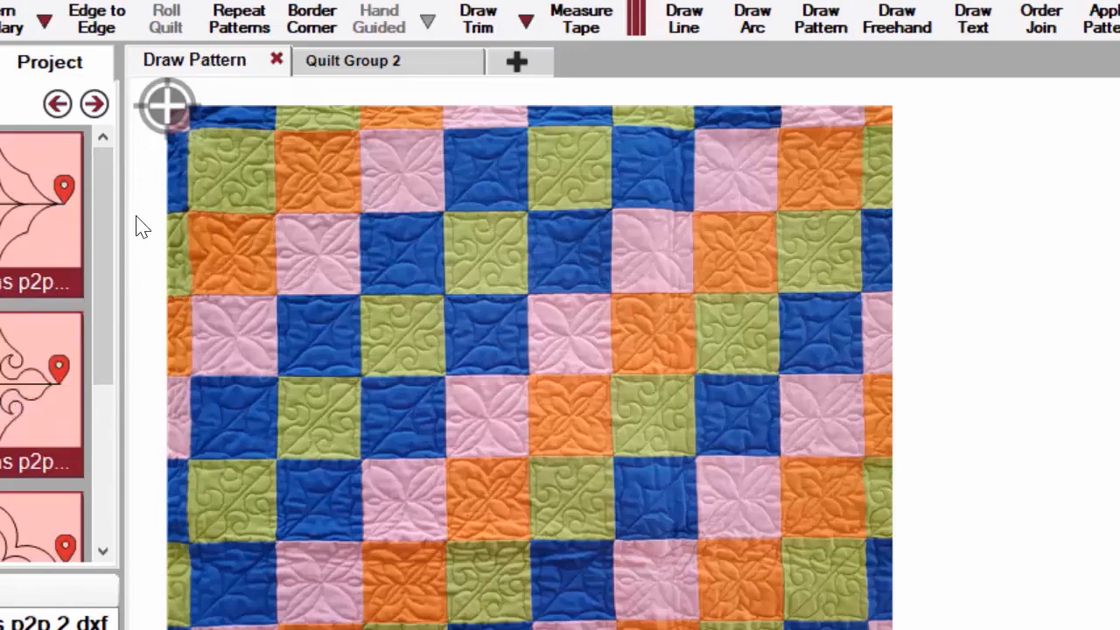
drag(100, 260, 92, 375)
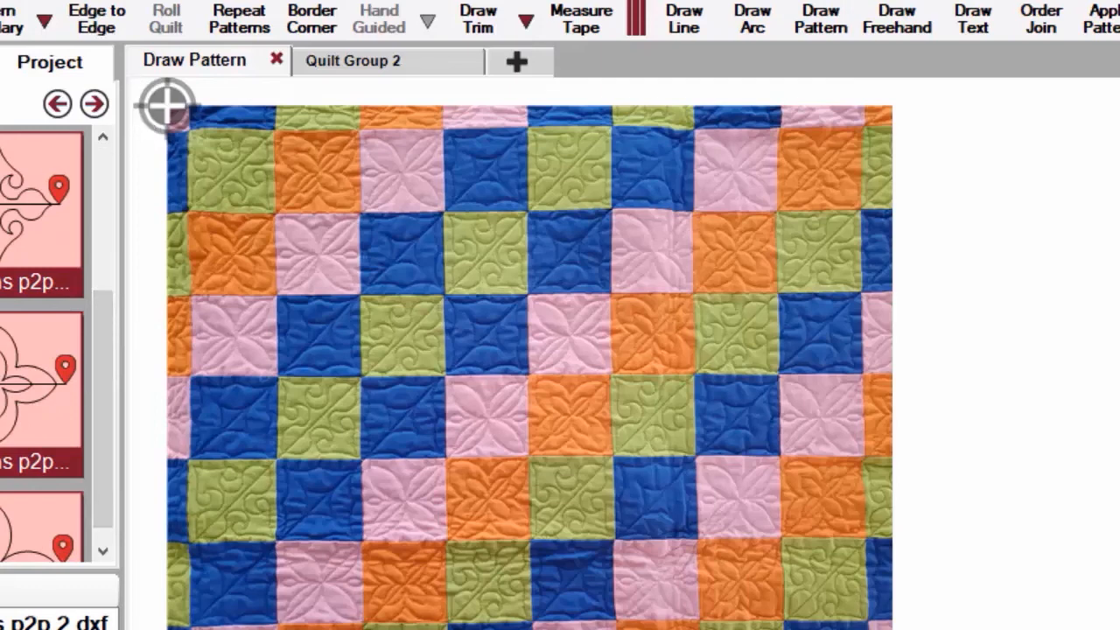
Draw the selected pattern sequence corner to corner across the first full row, starting at the lower-left corner of the green block
click(830, 13)
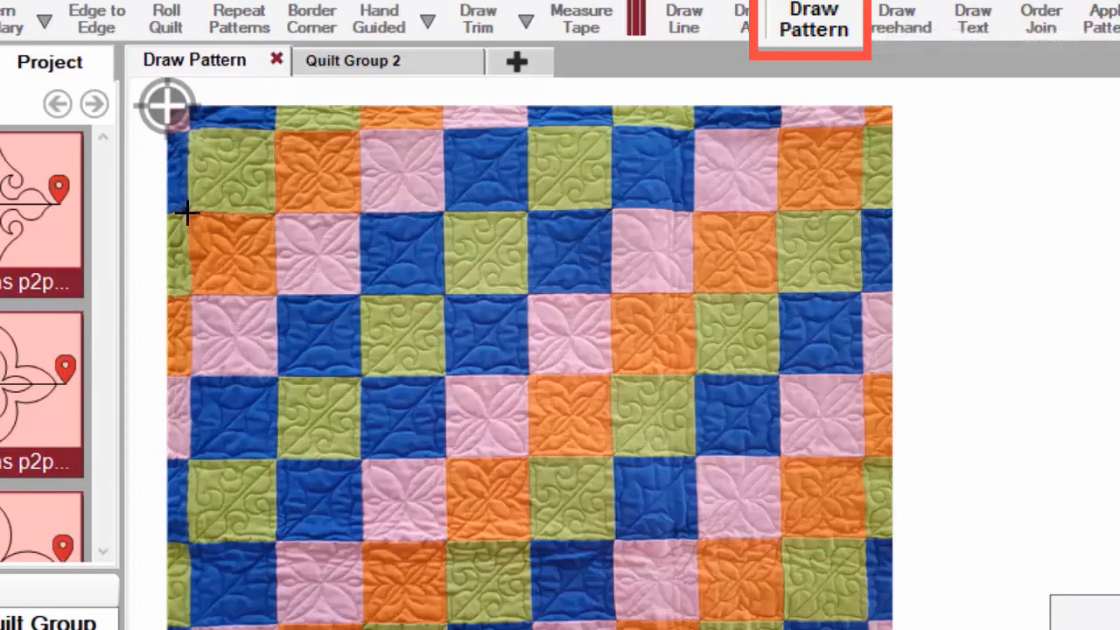
drag(193, 210, 272, 132)
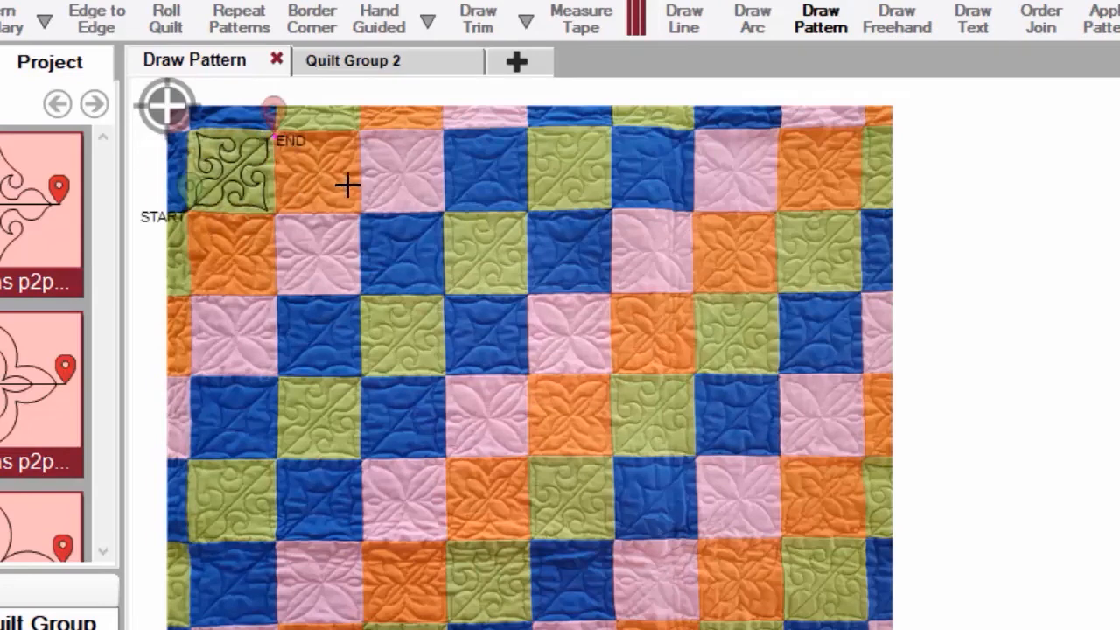
click(355, 210)
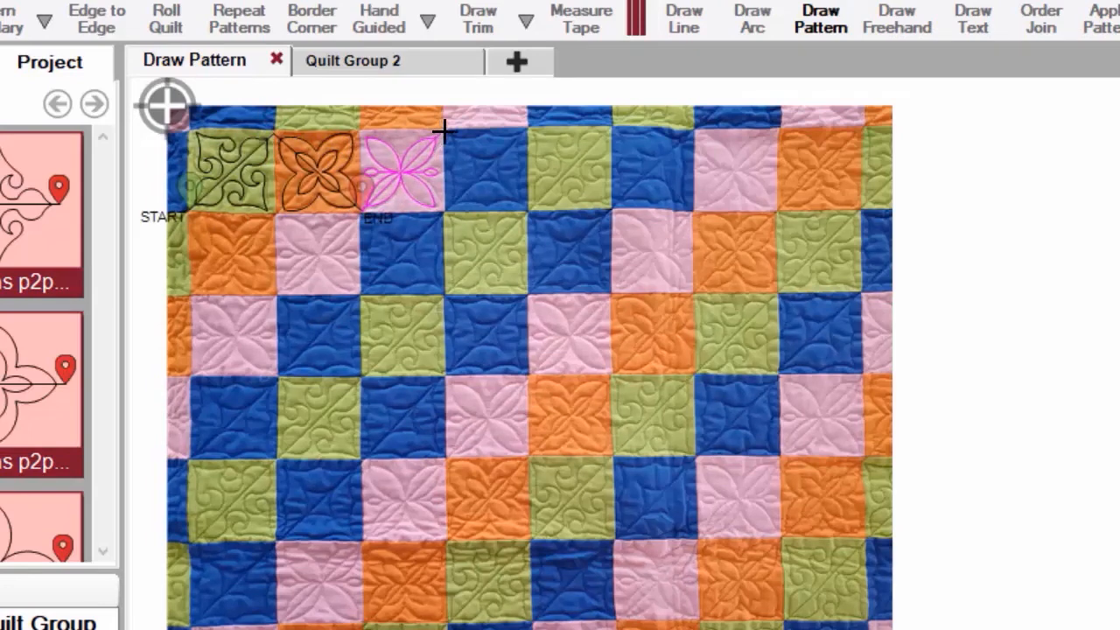
click(470, 150)
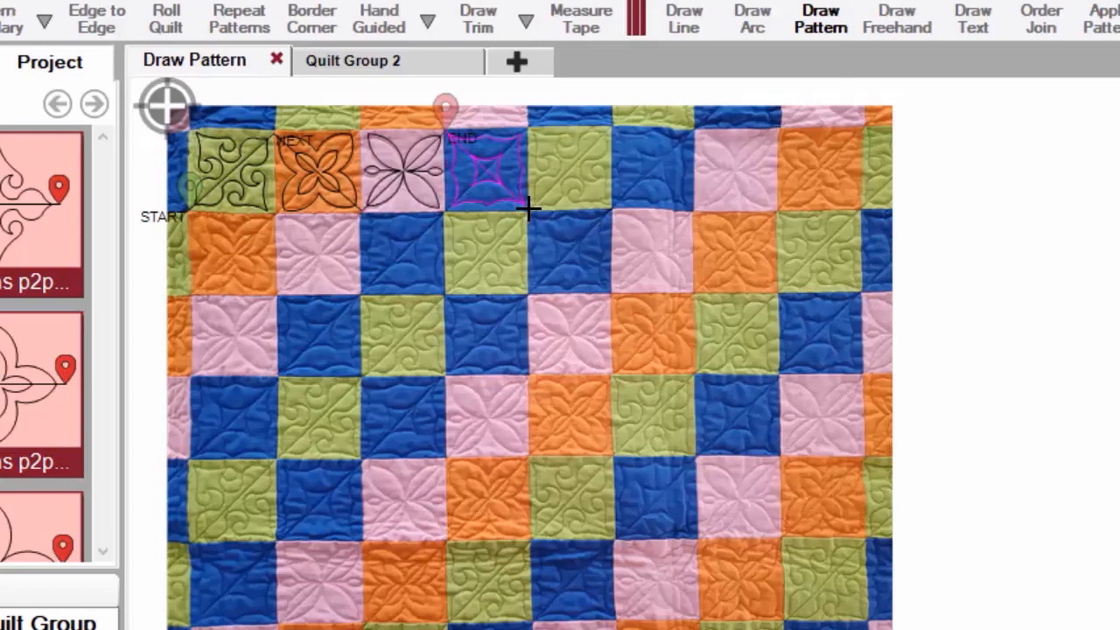
click(573, 190)
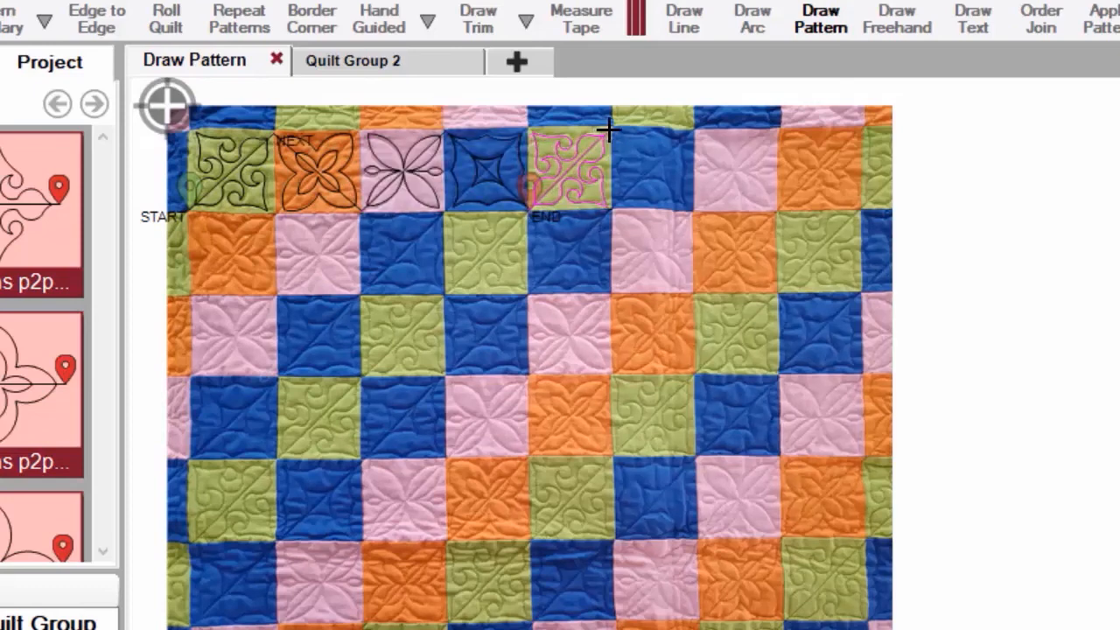
click(680, 198)
click(700, 195)
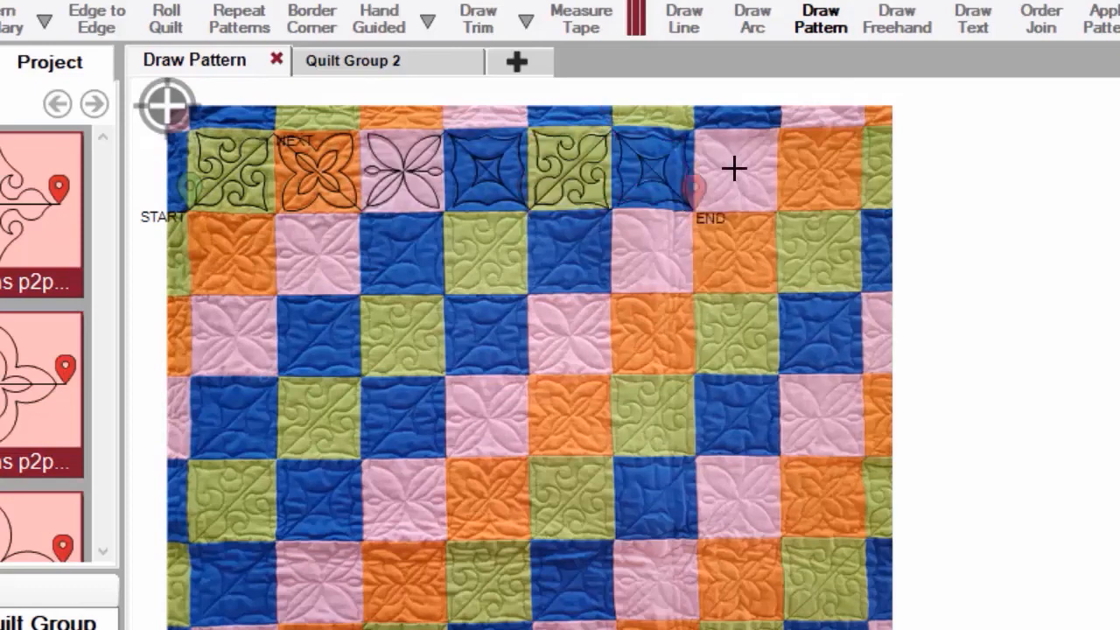
click(832, 175)
click(855, 205)
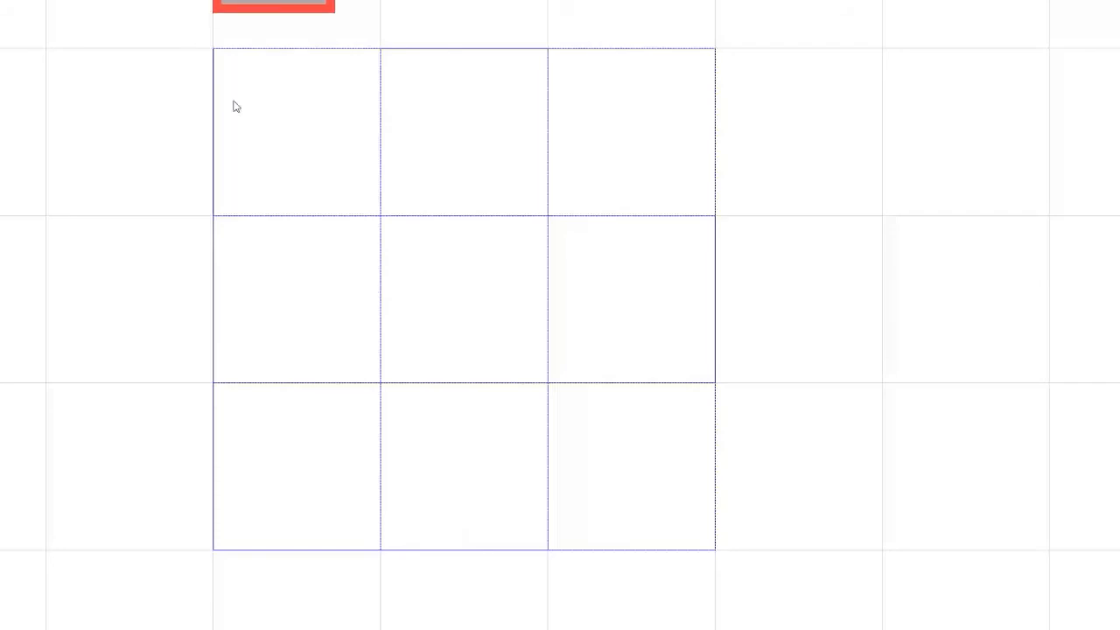
Draw shallow continuous arcs from the grid's lower-left corner along the lines of the lower rows and inner verticals of the 3x3 grid
mouse_move(212, 550)
mouse_down()
mouse_move(392, 555)
mouse_move(377, 388)
mouse_move(380, 549)
mouse_up()
mouse_move(546, 549)
mouse_down()
mouse_move(551, 391)
mouse_move(547, 549)
mouse_up()
mouse_move(618, 554)
mouse_down()
mouse_move(708, 547)
mouse_move(712, 386)
mouse_move(406, 381)
mouse_move(255, 392)
mouse_move(216, 382)
mouse_move(375, 381)
mouse_move(400, 256)
mouse_move(383, 222)
mouse_move(391, 355)
mouse_move(379, 383)
mouse_move(543, 381)
mouse_move(557, 214)
mouse_move(564, 329)
mouse_move(549, 388)
mouse_move(673, 377)
mouse_move(727, 386)
mouse_move(717, 227)
mouse_move(224, 214)
mouse_move(375, 207)
mouse_move(385, 55)
mouse_move(377, 217)
mouse_move(516, 201)
mouse_move(548, 215)
mouse_move(546, 59)
mouse_move(560, 208)
mouse_up()
click(716, 215)
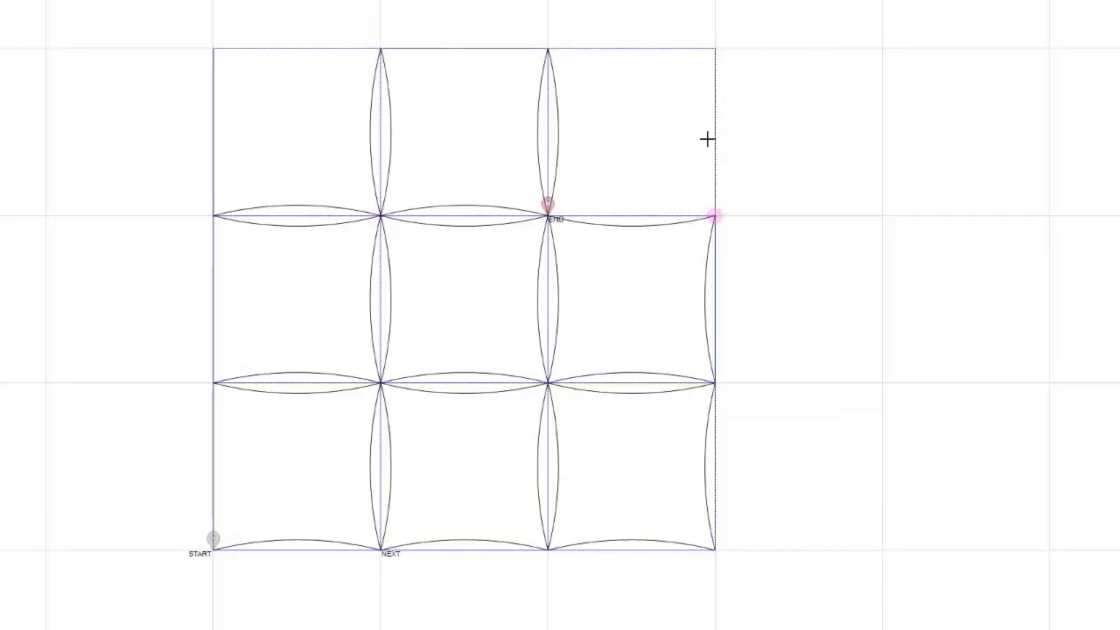
Continue the shallow arcs up the right edge, back across the top edge and down the left edge to the start point
click(715, 51)
click(548, 50)
click(380, 50)
click(213, 51)
click(213, 215)
click(215, 383)
click(217, 548)
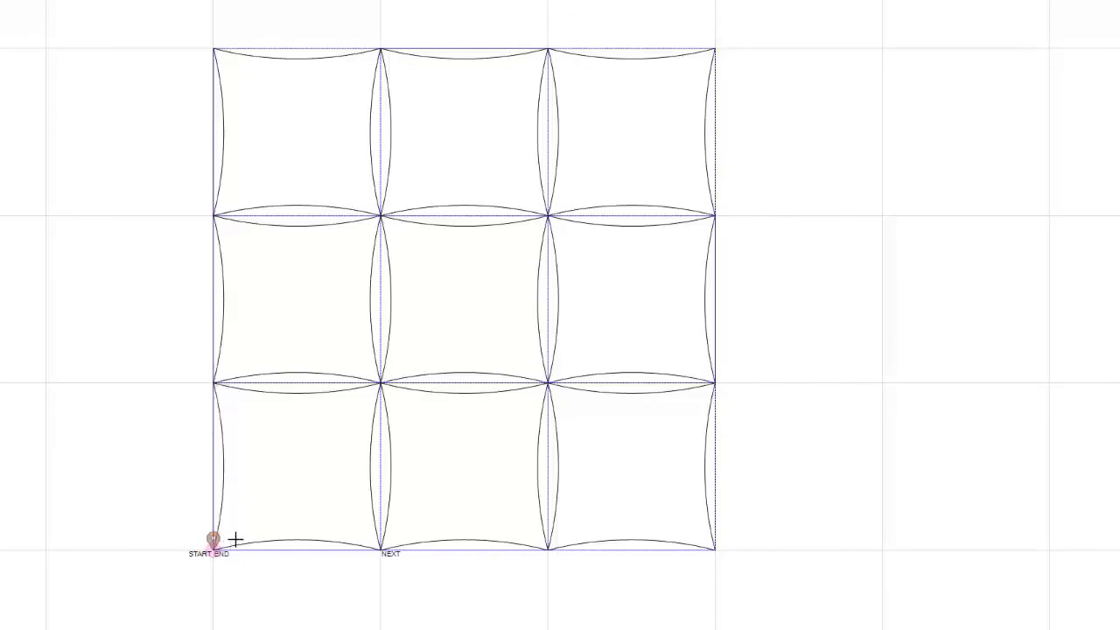
Move the finished shallow-arc design to the right of the grid, and save and close the properties dialog
drag(125, 14, 844, 625)
drag(462, 300, 1032, 293)
click(112, 260)
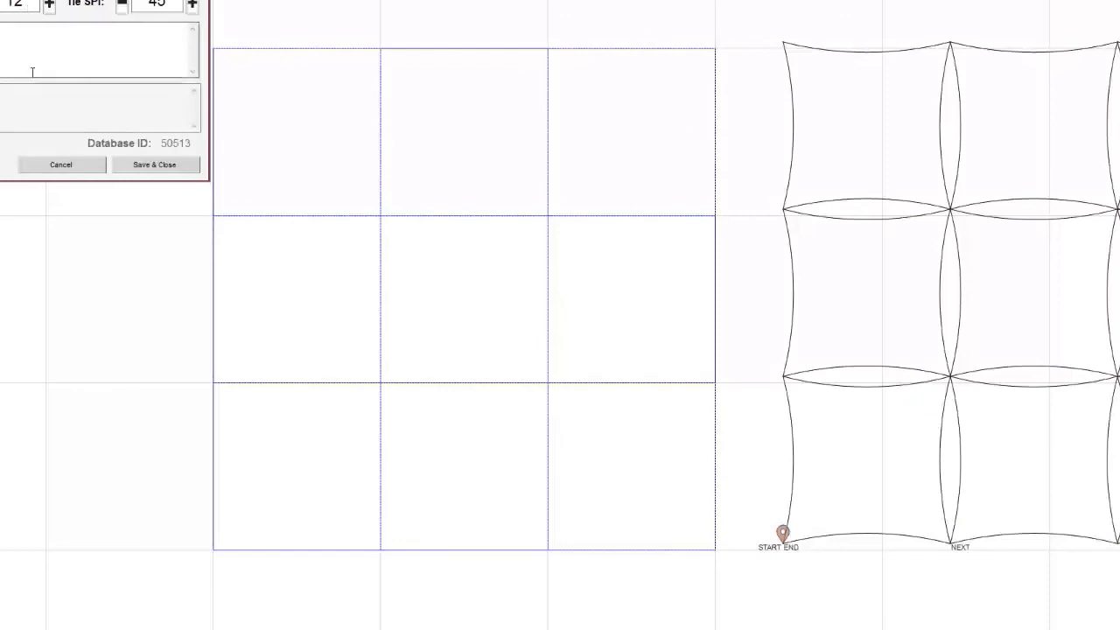
click(150, 168)
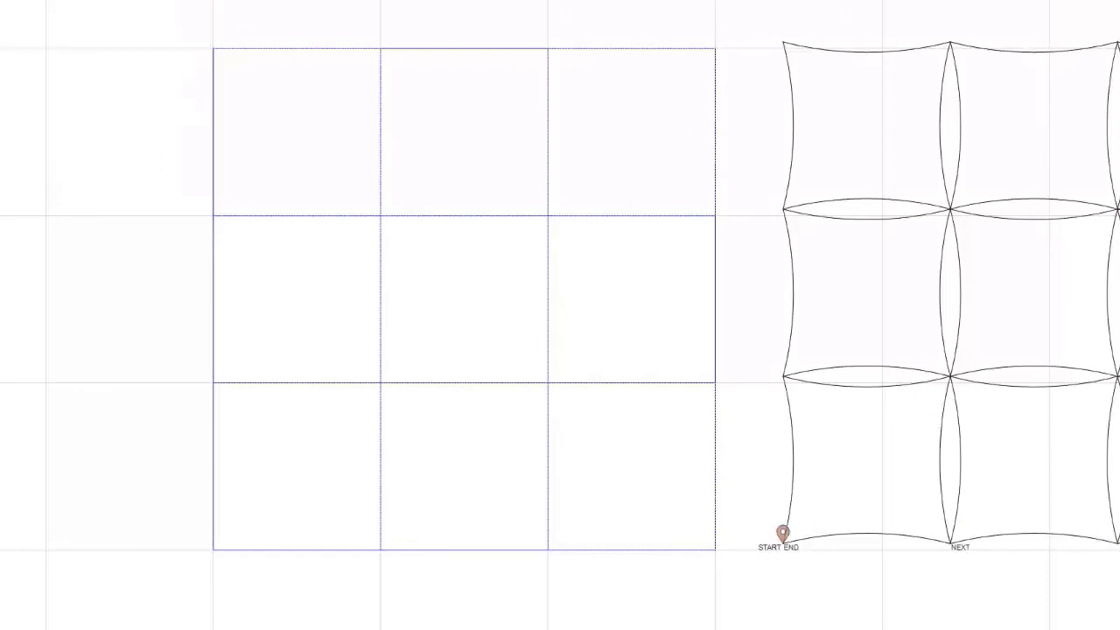
Draw deep arcs from the lower-left corner along the grid's bottom edge, going up and back on the first two inner verticals
click(213, 550)
click(376, 548)
click(380, 407)
click(379, 552)
click(547, 550)
click(545, 392)
click(551, 548)
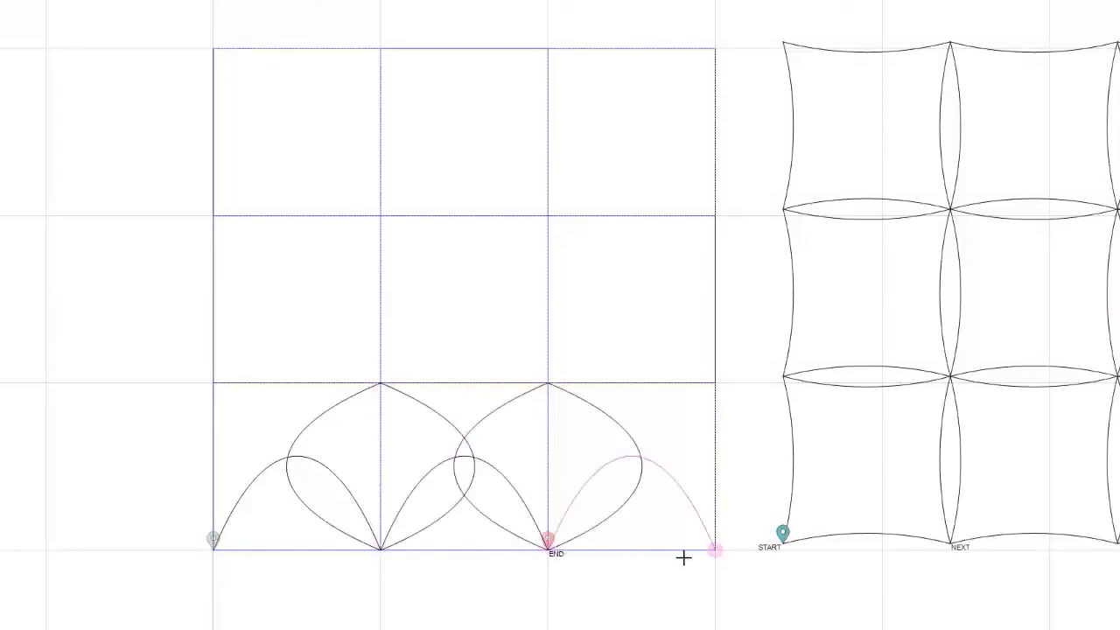
Continue the deep arcs up the bottom row's right edge and back along its upper line to the grid's left edge
click(711, 549)
click(709, 382)
click(547, 382)
click(379, 380)
click(263, 373)
Draw deep arcs along the middle row's lower line, going up and back on both inner verticals
click(380, 376)
click(383, 220)
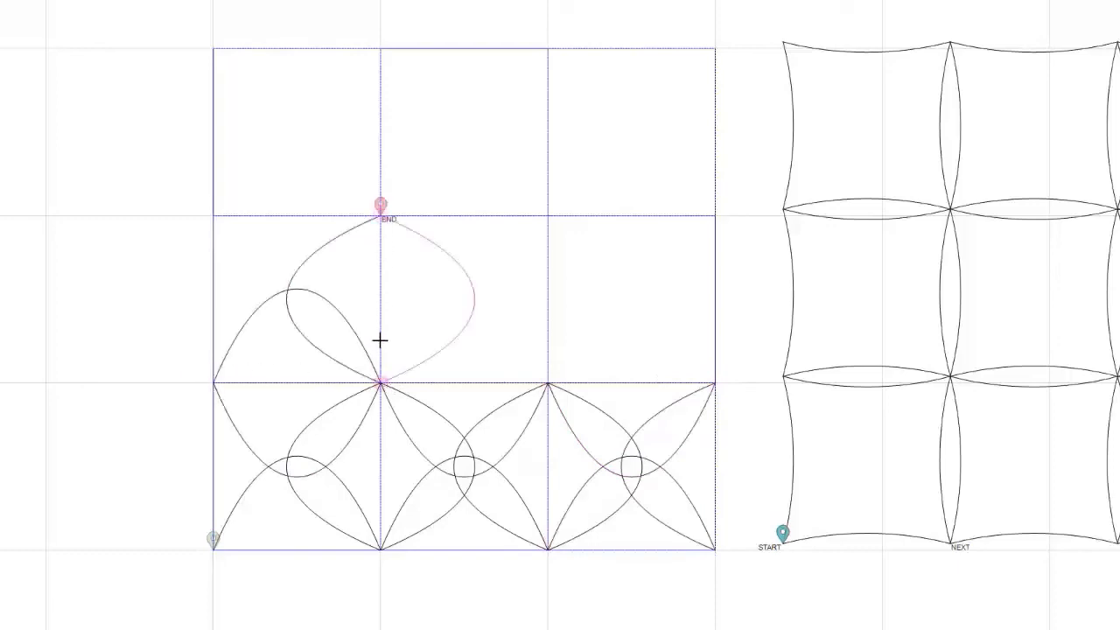
click(379, 380)
click(545, 379)
click(541, 247)
click(550, 377)
Continue the deep arcs up the middle row's right edge and back along its upper line to the left edge
click(705, 368)
click(692, 220)
click(533, 210)
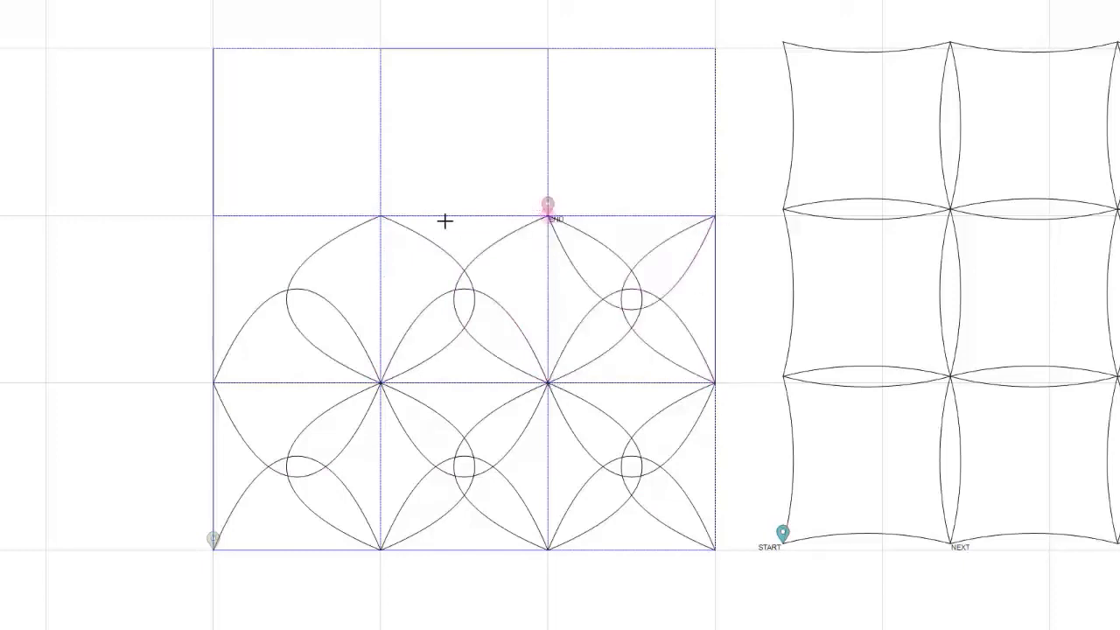
click(382, 220)
click(223, 222)
Draw deep arcs along the top row's lower line and inner verticals, up the right edge and back across the top edge
click(627, 218)
click(702, 220)
click(704, 60)
click(550, 55)
click(387, 55)
click(250, 48)
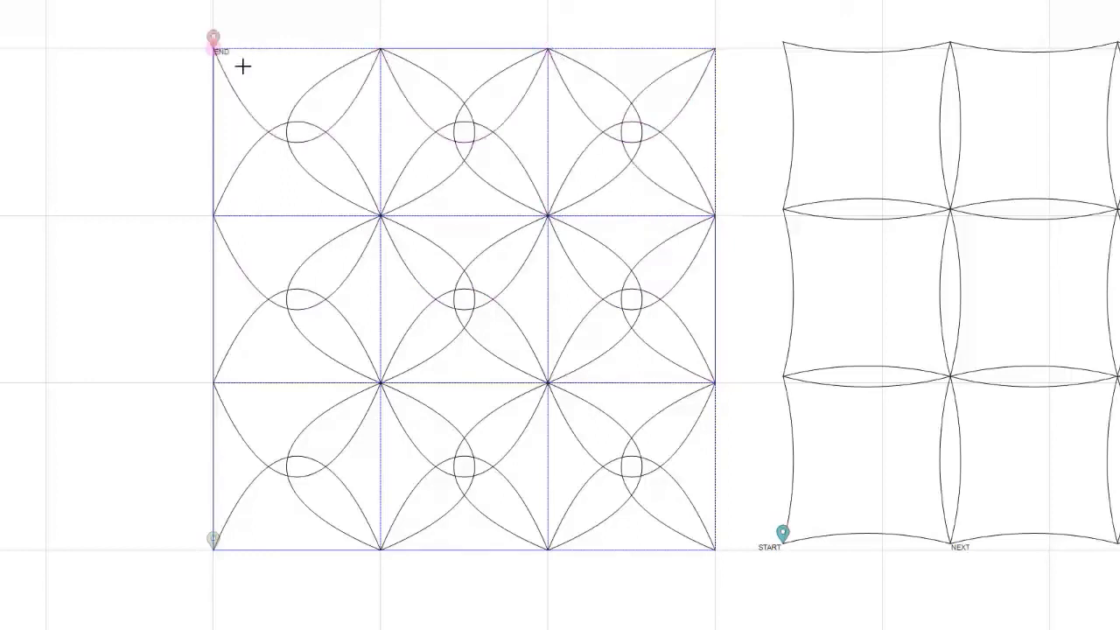
Close the deep-arc design by drawing arcs down the grid's left edge to the start point
click(213, 215)
click(215, 375)
click(218, 539)
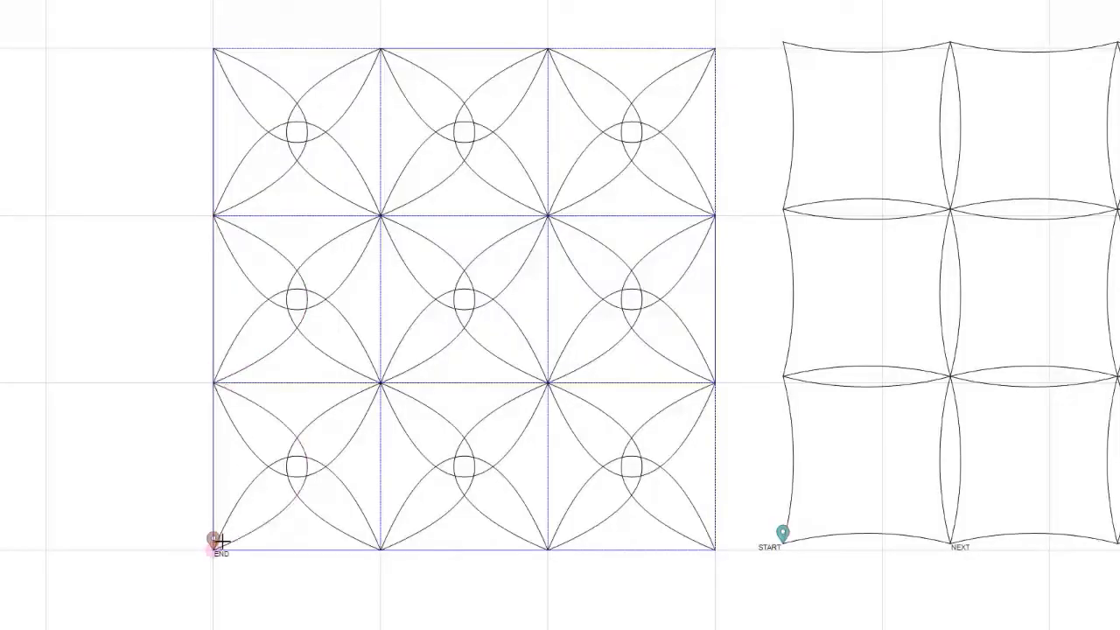